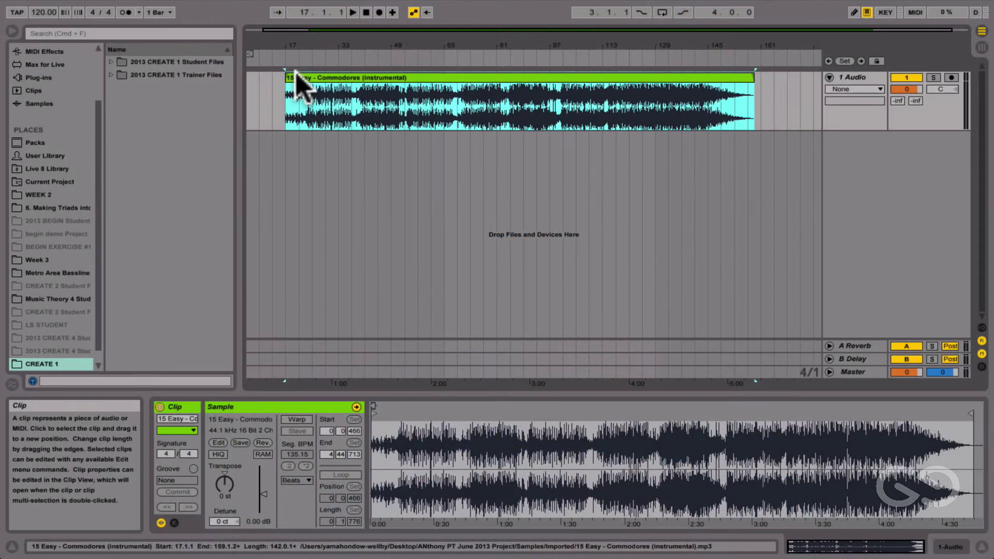
Zoom into the song's opening bars and audition it from a marked point to find the chord
{"action": "left_click_drag", "start_coordinate": [311, 49], "coordinate": [337, 105]}
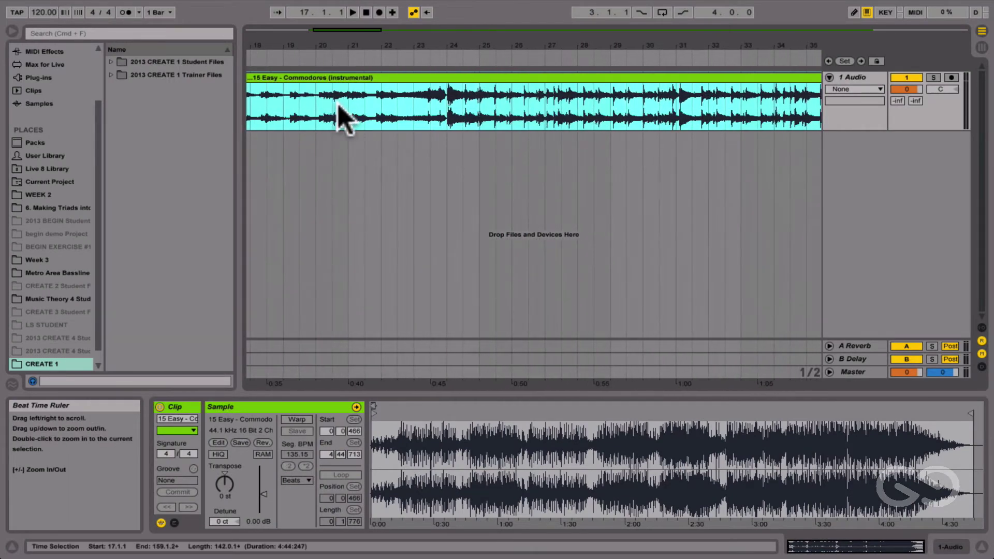
{"action": "left_click", "coordinate": [337, 104]}
{"action": "key", "text": "space"}
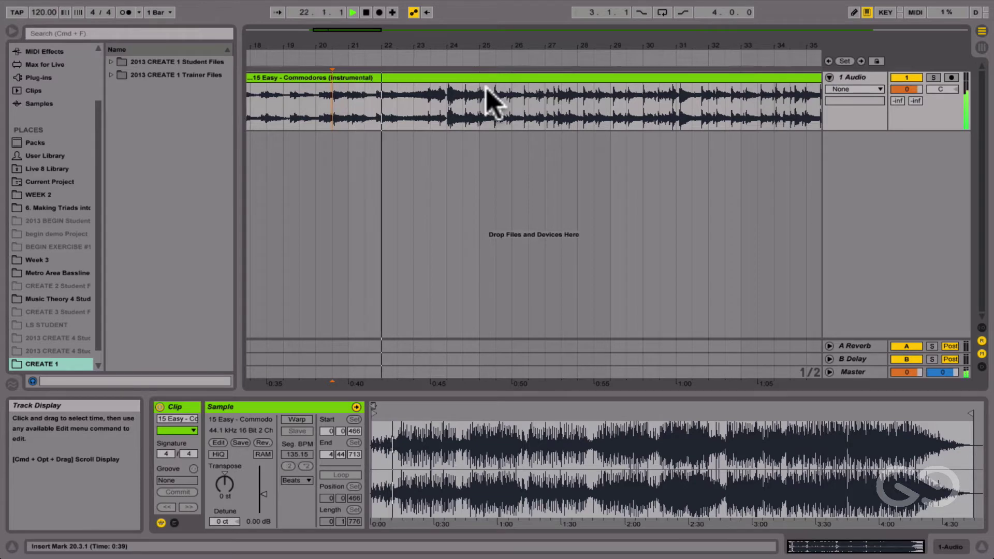
{"action": "key", "text": "space"}
Split the Easy clip where the chord begins near bar 22.2 and delete the audio before it
{"action": "left_click_drag", "start_coordinate": [406, 40], "coordinate": [407, 98]}
{"action": "left_click", "coordinate": [344, 114]}
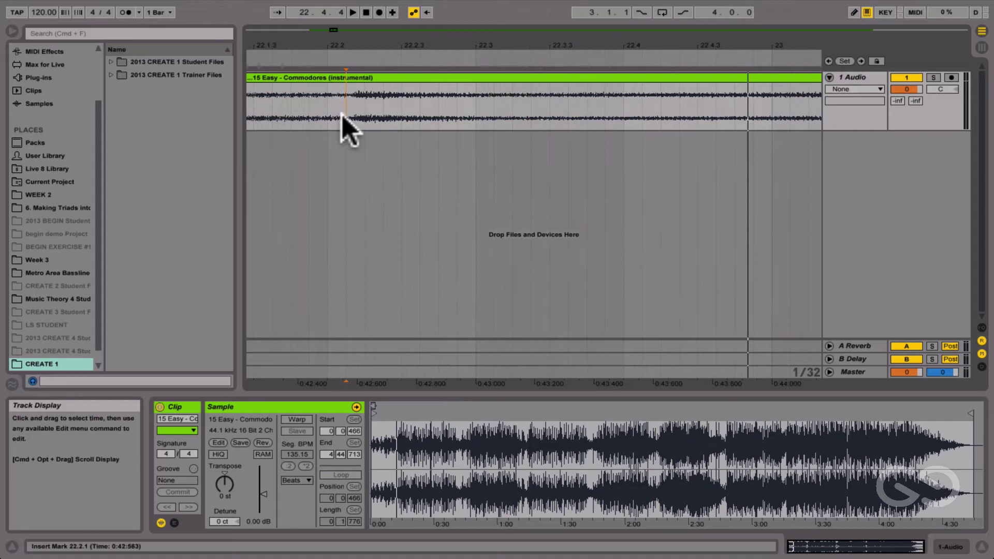
{"action": "key", "text": "super+e"}
{"action": "left_click", "coordinate": [324, 91]}
{"action": "key", "text": "Delete"}
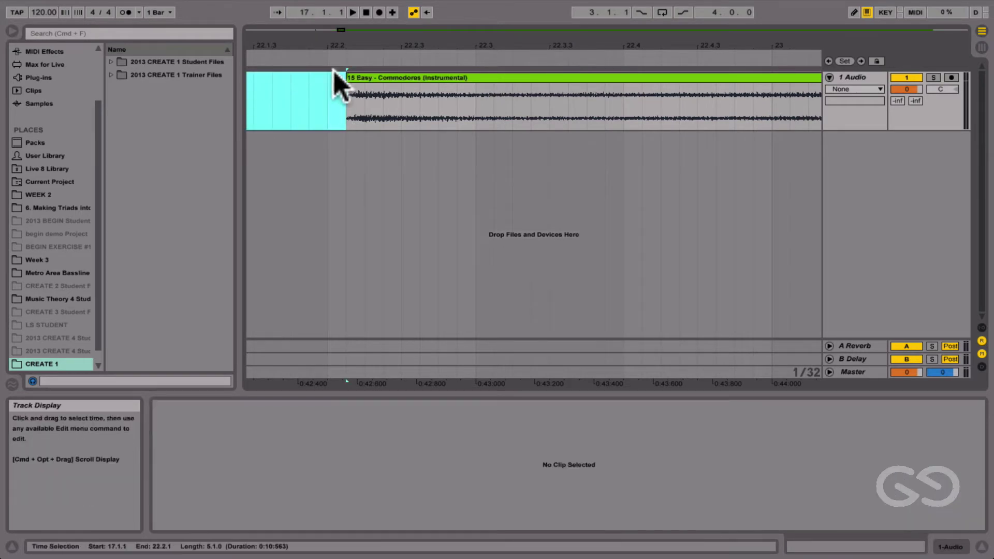
Mark the chord's end point and delete the rest of the song after the excerpt
{"action": "left_click_drag", "start_coordinate": [362, 49], "coordinate": [344, 127]}
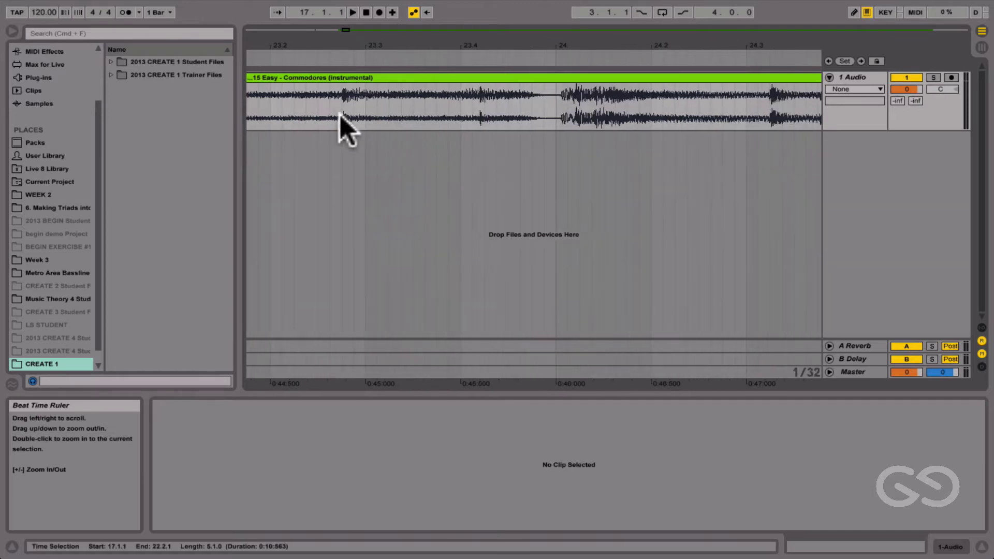
{"action": "left_click", "coordinate": [344, 126]}
{"action": "left_click", "coordinate": [372, 83]}
{"action": "key", "text": "Delete"}
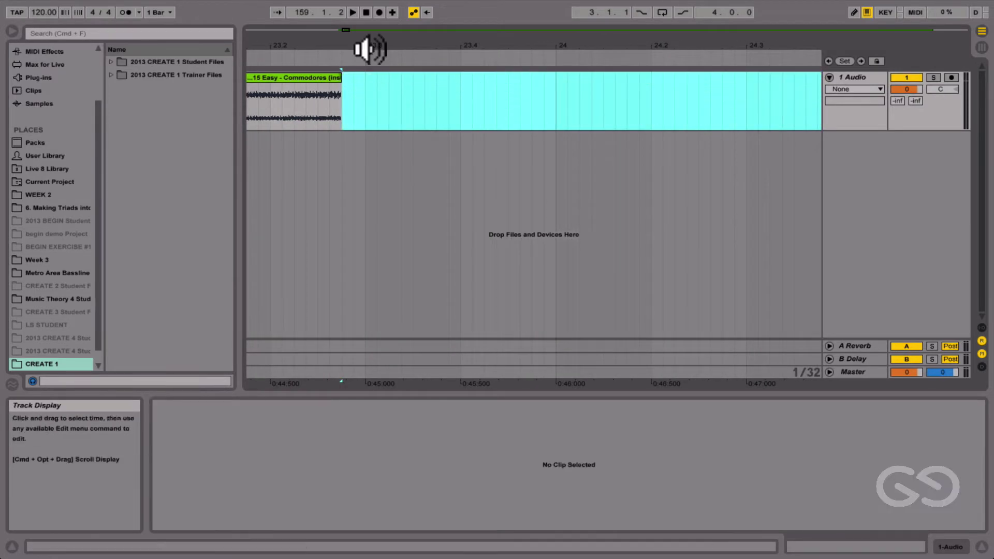
Play the trimmed one-bar excerpt (22.2.1 to 23.2.4) and select the 1 Audio track
{"action": "left_click_drag", "start_coordinate": [362, 49], "coordinate": [402, 41]}
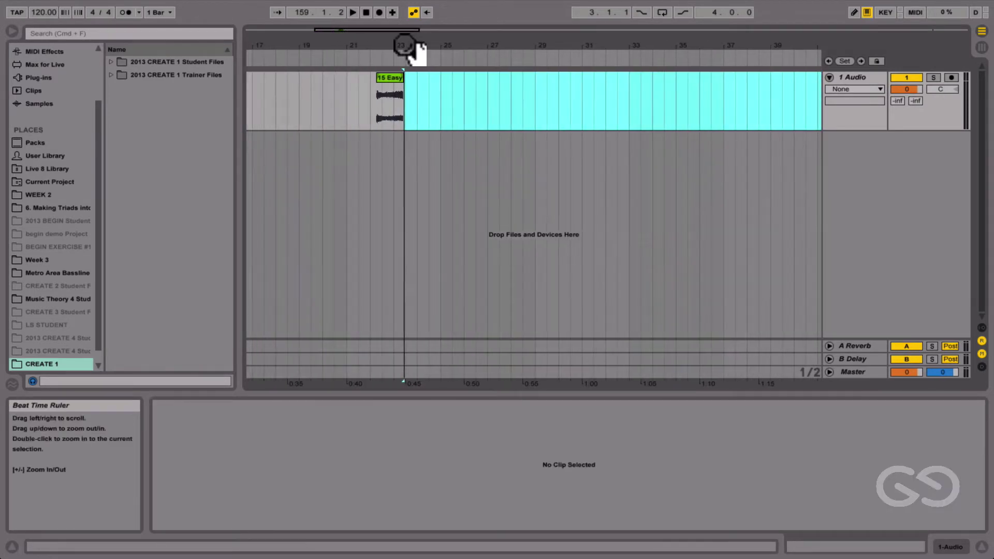
{"action": "left_click", "coordinate": [388, 84]}
{"action": "key", "text": "space"}
{"action": "left_click", "coordinate": [855, 78]}
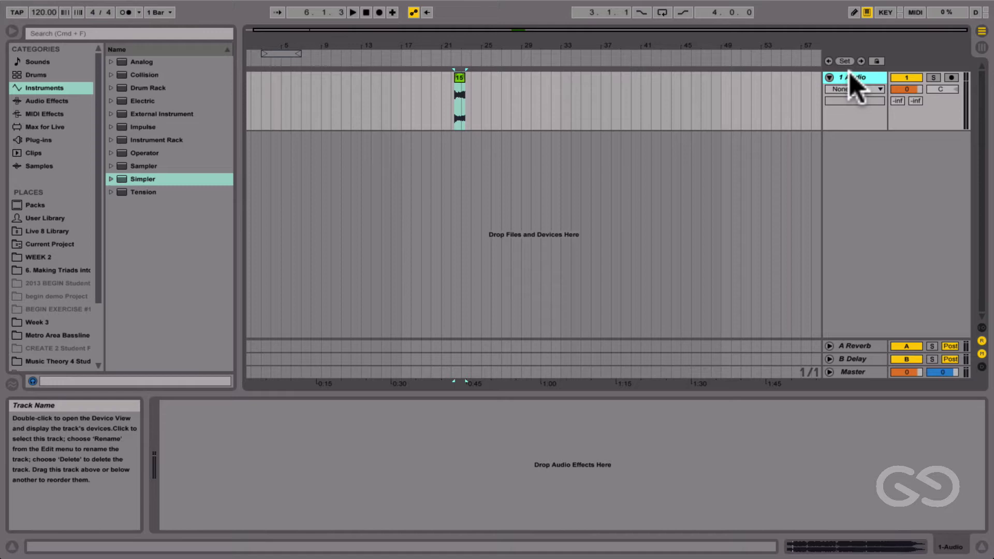
Add MIDI track 2 with a Simpler holding the Easy chord excerpt, and arm it for recording
{"action": "key", "text": "super+shift+t"}
{"action": "left_click_drag", "start_coordinate": [156, 179], "coordinate": [435, 160]}
{"action": "left_click_drag", "start_coordinate": [459, 82], "coordinate": [262, 436]}
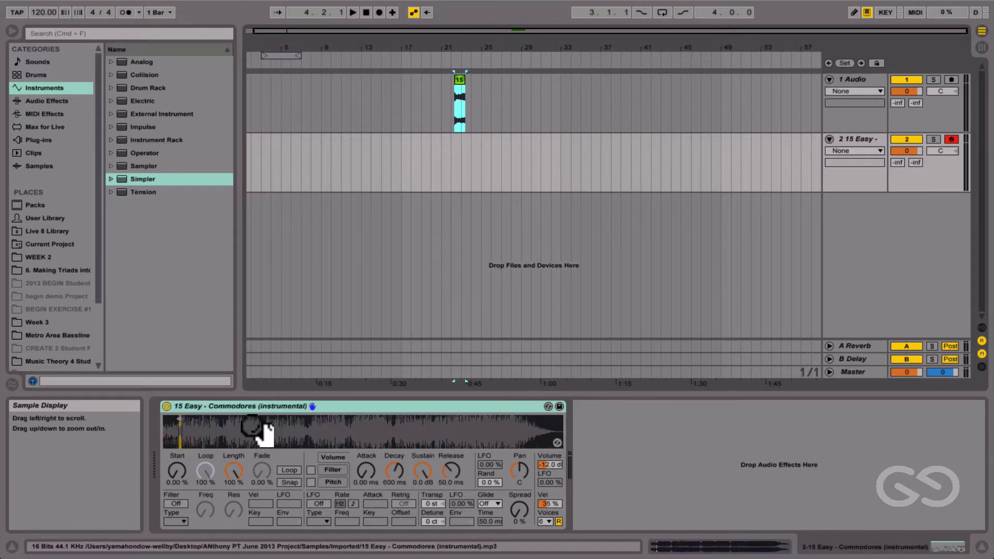
{"action": "left_click", "coordinate": [952, 139]}
{"action": "left_click", "coordinate": [952, 140]}
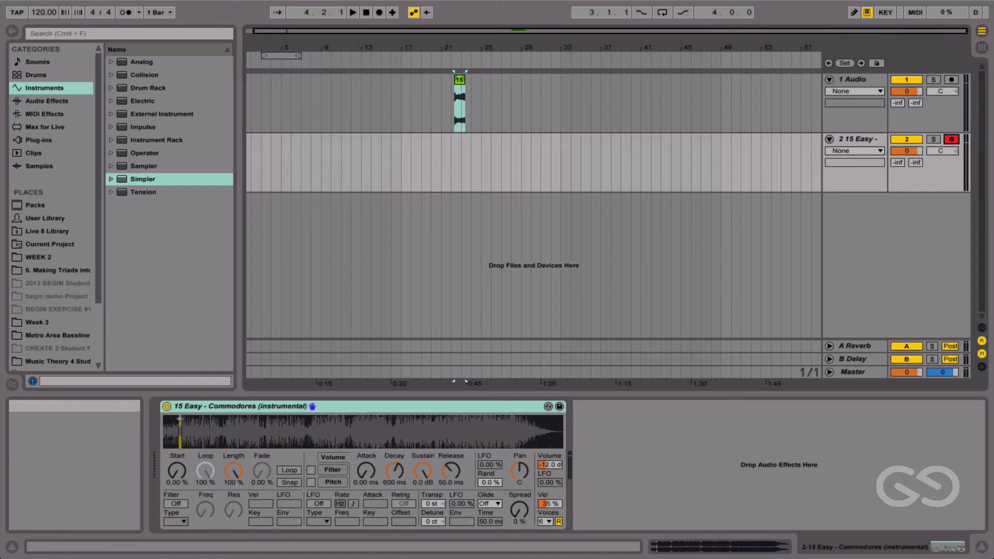
Add Keyboard.amxd to track 2 ahead of the Simpler and trigger the chord sample at C, G, B, E
{"action": "left_click", "coordinate": [24, 557]}
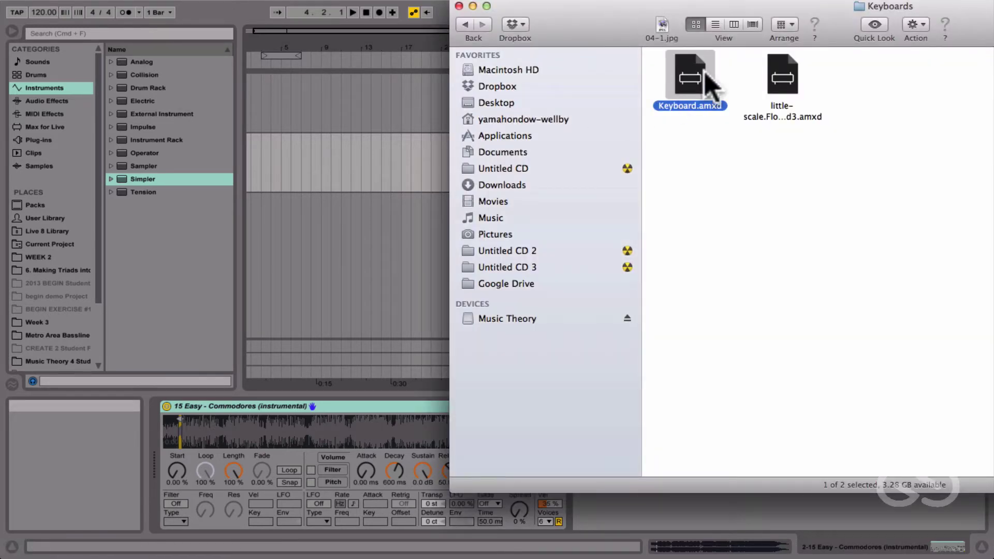
{"action": "left_click_drag", "start_coordinate": [709, 86], "coordinate": [173, 470]}
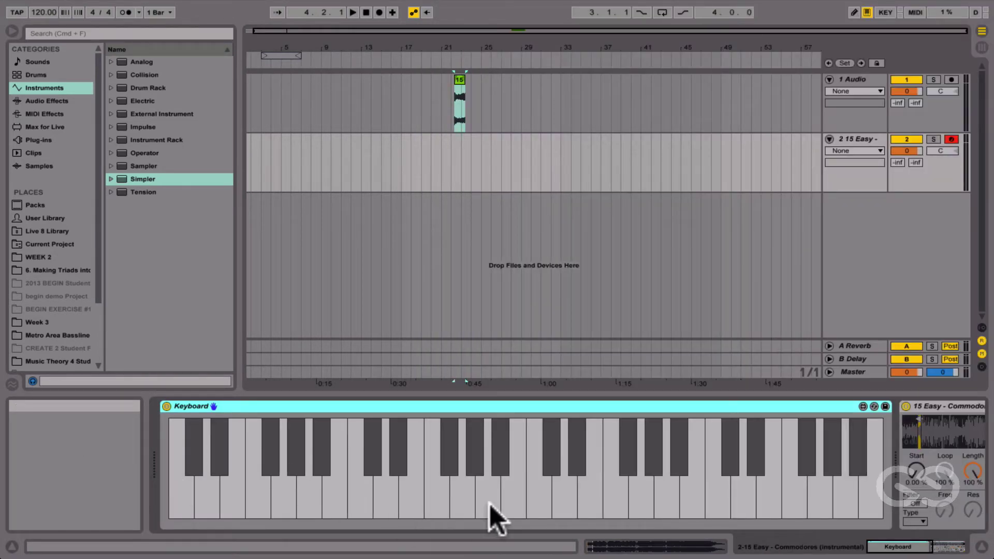
{"action": "key", "text": "a"}
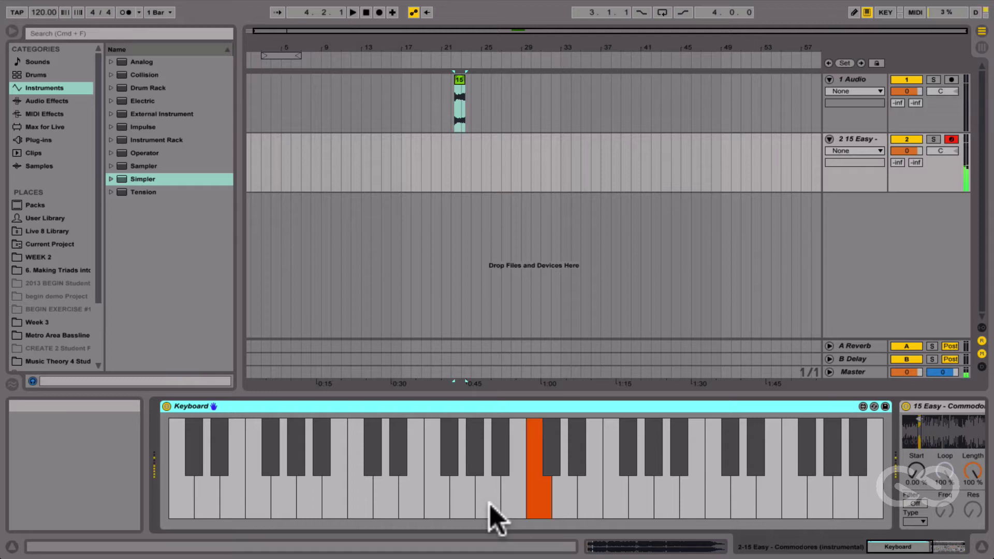
{"action": "key", "text": "g"}
{"action": "key", "text": "j"}
{"action": "key", "text": "d"}
Play the chord sample at D, F, B, upper C, upper D, C and G
{"action": "key", "text": "s"}
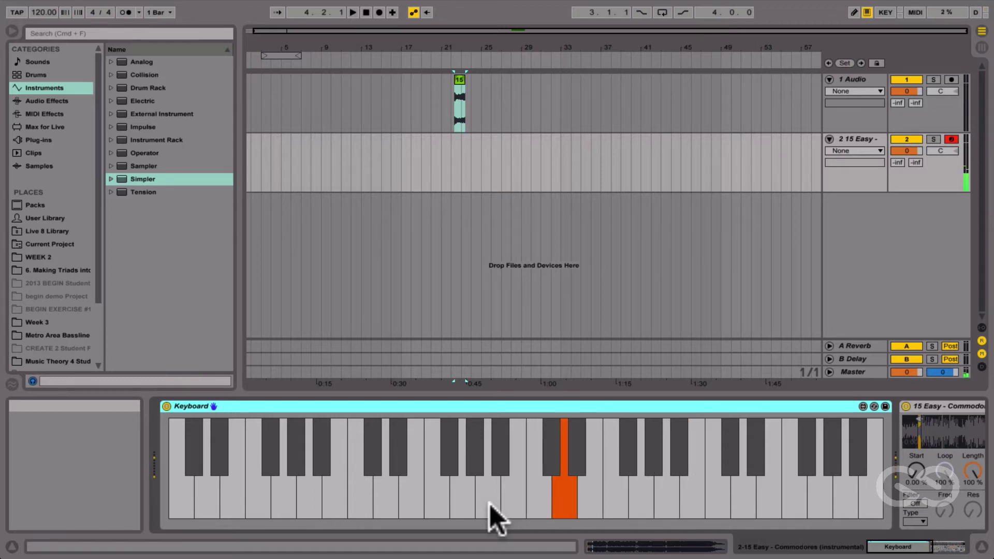
{"action": "key", "text": "f"}
{"action": "key", "text": "j"}
{"action": "key", "text": "k"}
{"action": "key", "text": "l"}
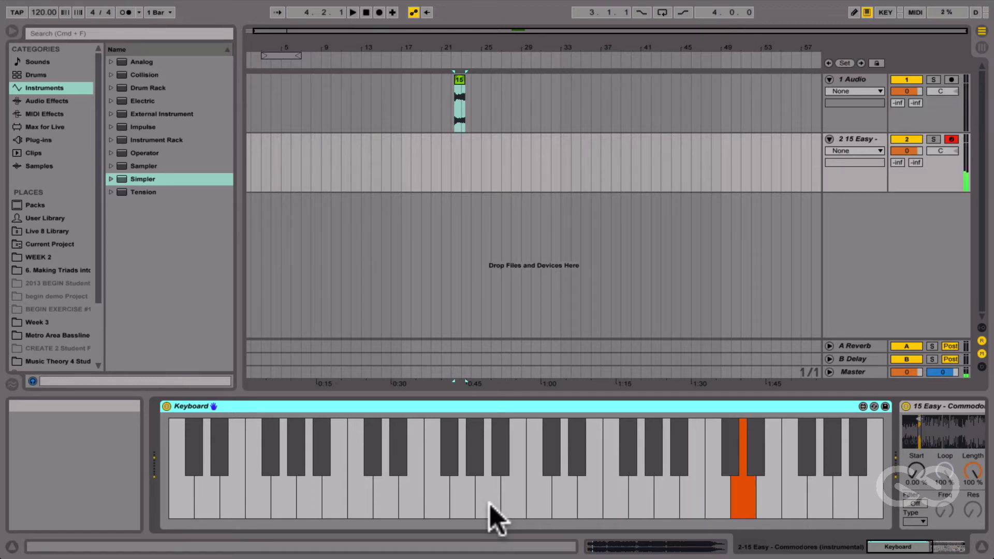
{"action": "key", "text": "a"}
{"action": "key", "text": "g"}
{"action": "key", "text": "g"}
{"action": "key", "text": "a"}
{"action": "key", "text": "g"}
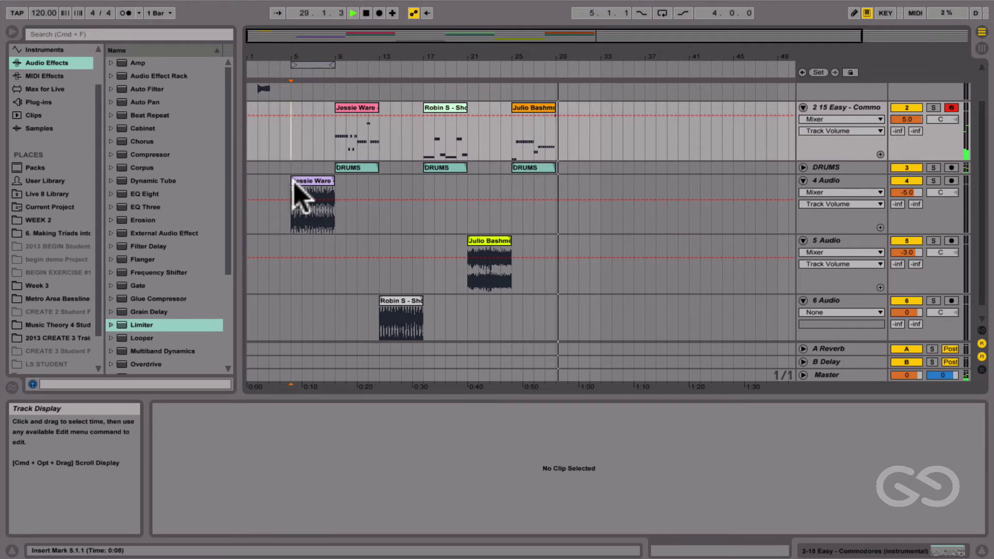
Record the first chord triggers onto track 2 from bar 5 with the H, ; and K keys
{"action": "key", "text": "space"}
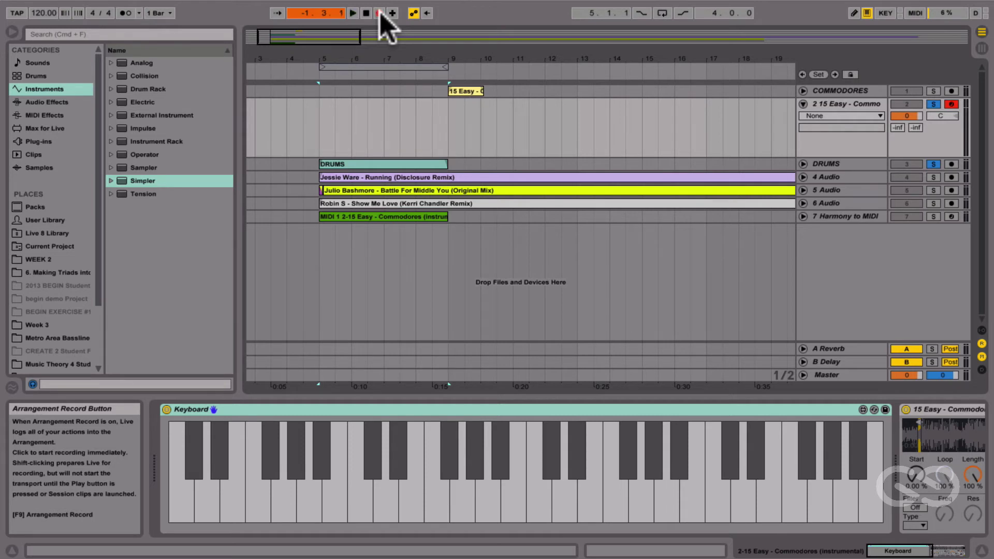
{"action": "key", "text": "h"}
{"action": "key", "text": "semicolon"}
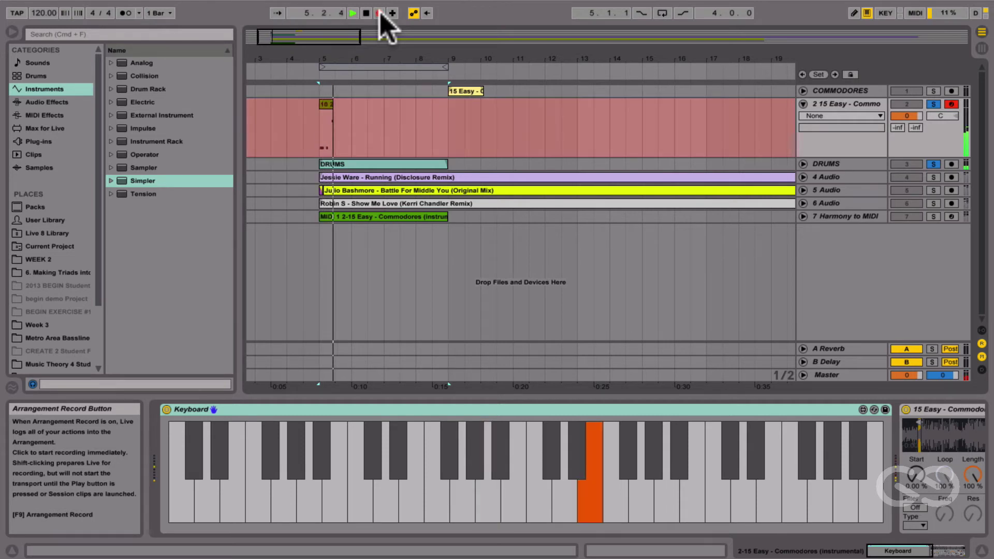
{"action": "key", "text": "semicolon"}
{"action": "key", "text": "k"}
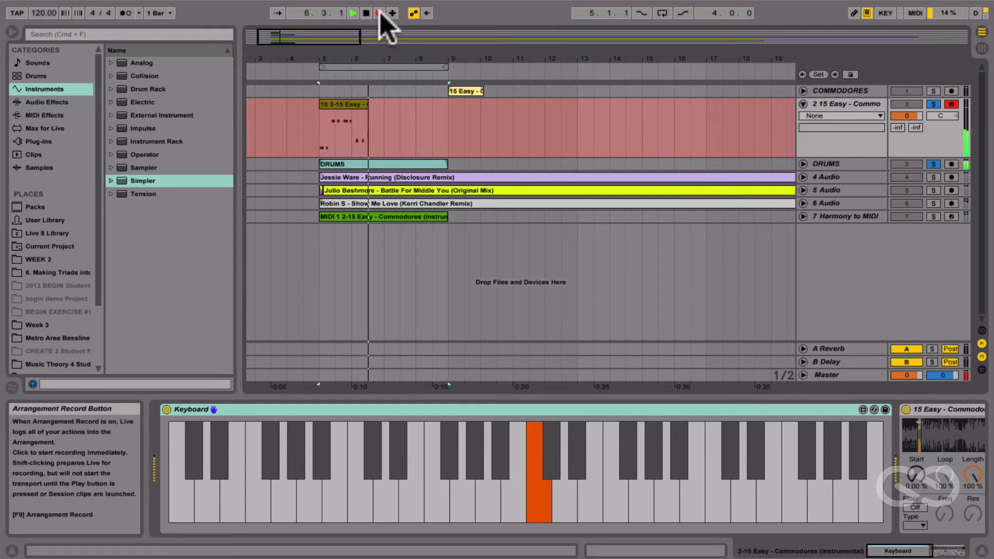
{"action": "key", "text": "k"}
{"action": "key", "text": "h"}
{"action": "key", "text": "h"}
Record the remaining chord triggers, stop recording, and select the new bars 5–9 MIDI clip
{"action": "key", "text": "semicolon"}
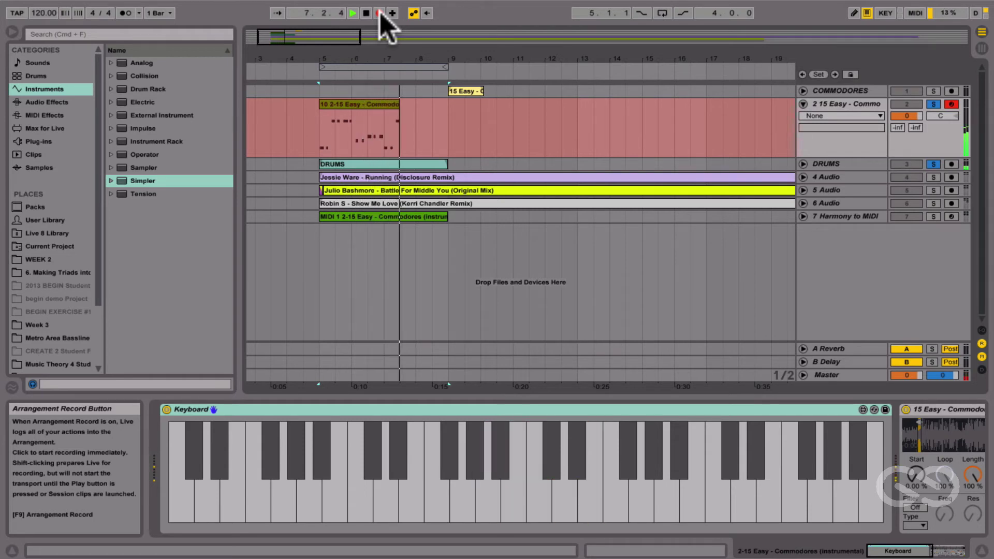
{"action": "key", "text": "semicolon"}
{"action": "key", "text": "semicolon"}
{"action": "key", "text": "j"}
{"action": "key", "text": "j"}
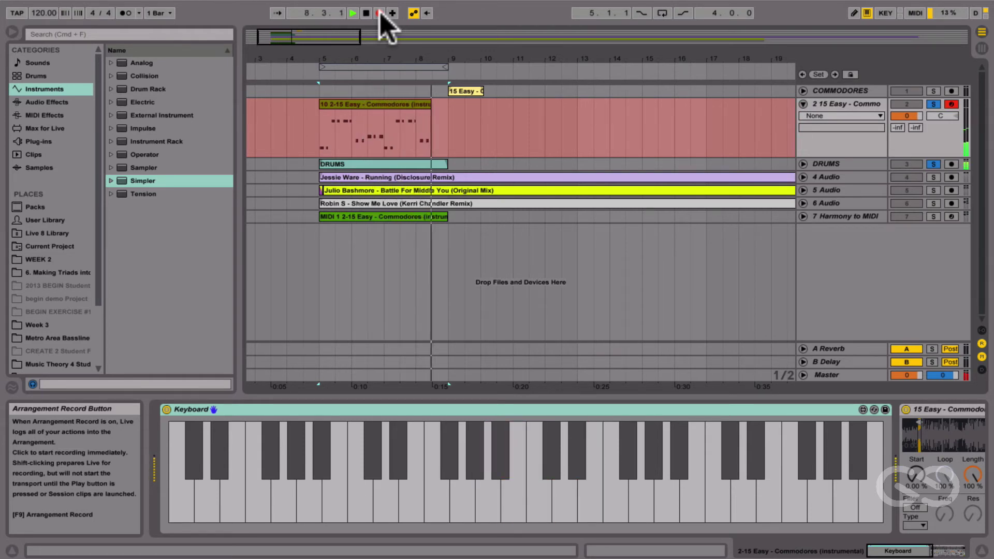
{"action": "key", "text": "k"}
{"action": "key", "text": "h"}
{"action": "key", "text": "space"}
{"action": "left_click", "coordinate": [447, 106]}
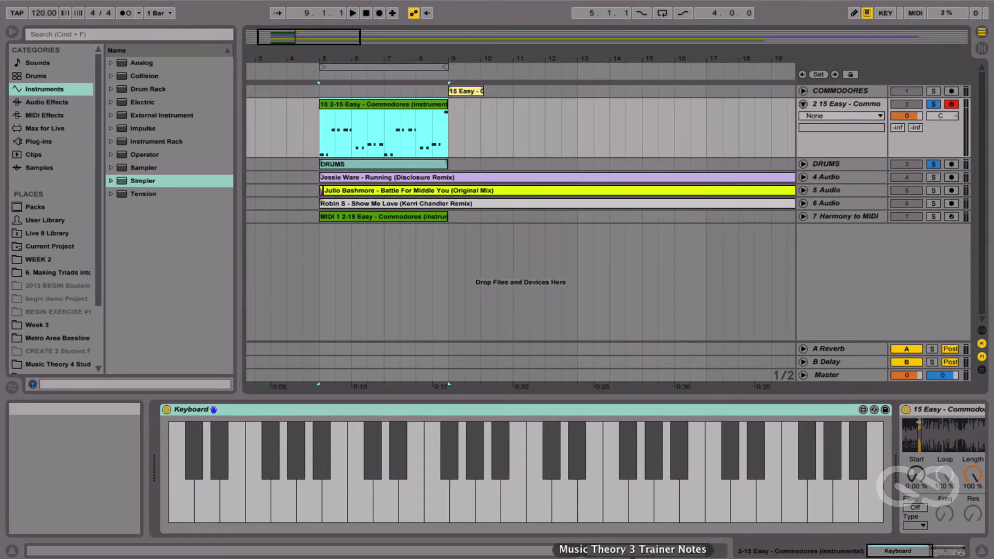
Extend all the clip's notes legato, then shorten the C3 note to end at bar 3
{"action": "left_click", "coordinate": [622, 550]}
{"action": "key", "text": "ctrl+a"}
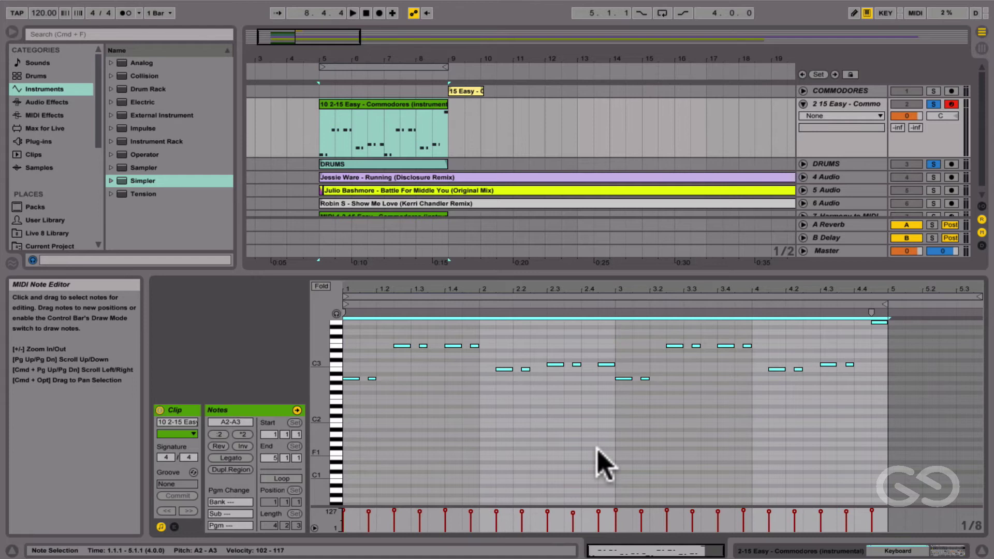
{"action": "key", "text": "ctrl+l"}
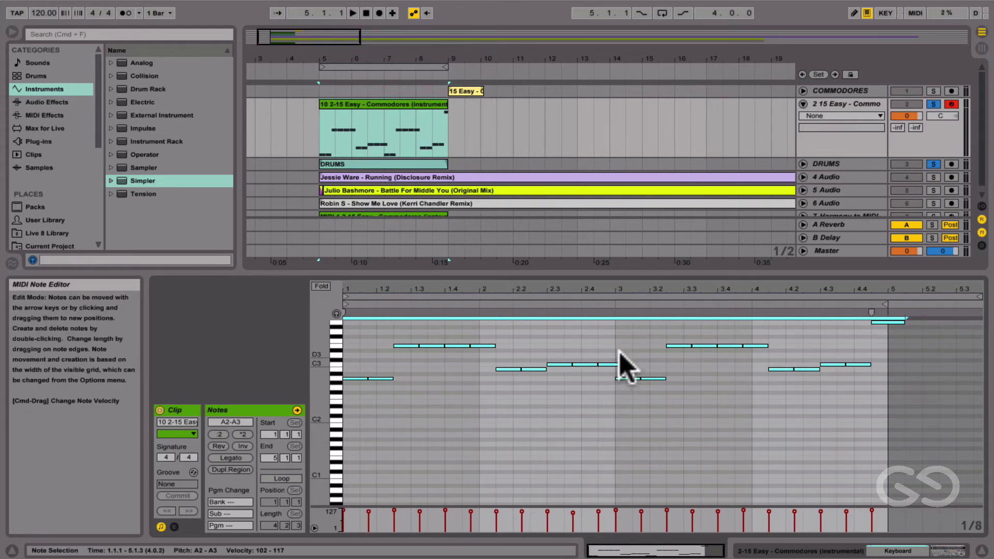
{"action": "left_click", "coordinate": [623, 369]}
{"action": "left_click_drag", "start_coordinate": [628, 366], "coordinate": [615, 365]}
Loop the chord clip and play it through once before stopping
{"action": "key", "text": "ctrl+l"}
{"action": "key", "text": "space"}
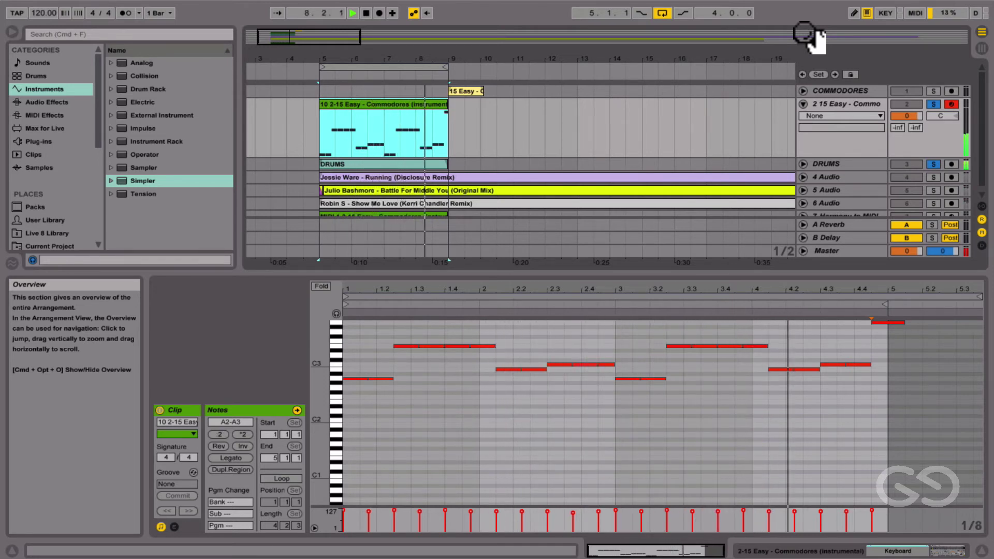
{"action": "key", "text": "space"}
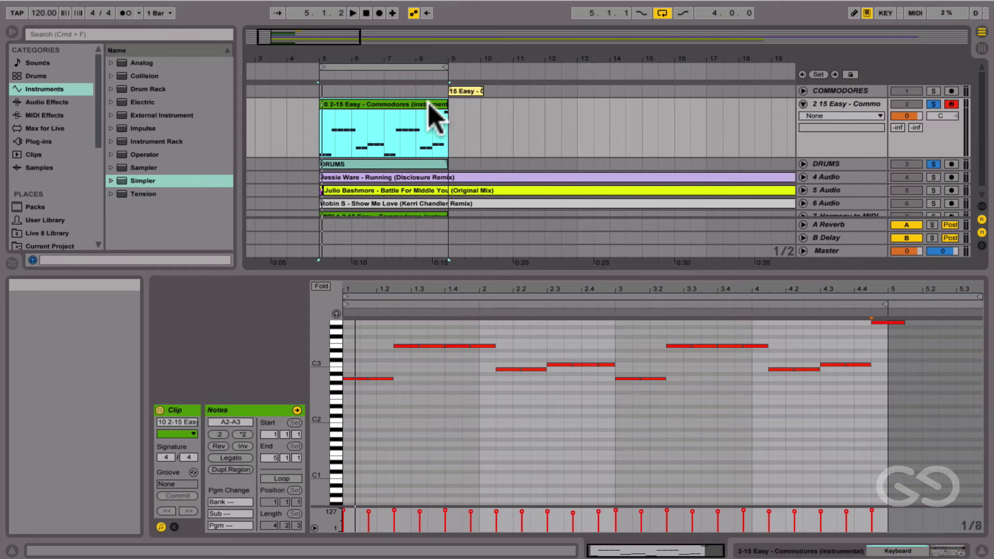
Freeze the 2 15 Easy track and flatten it to audio
{"action": "key", "text": "z"}
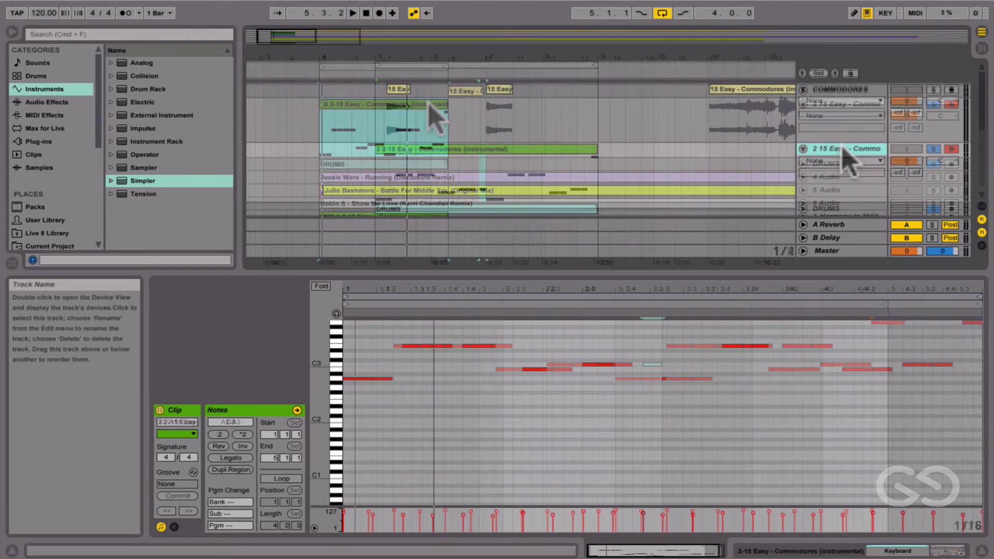
{"action": "right_click", "coordinate": [843, 149]}
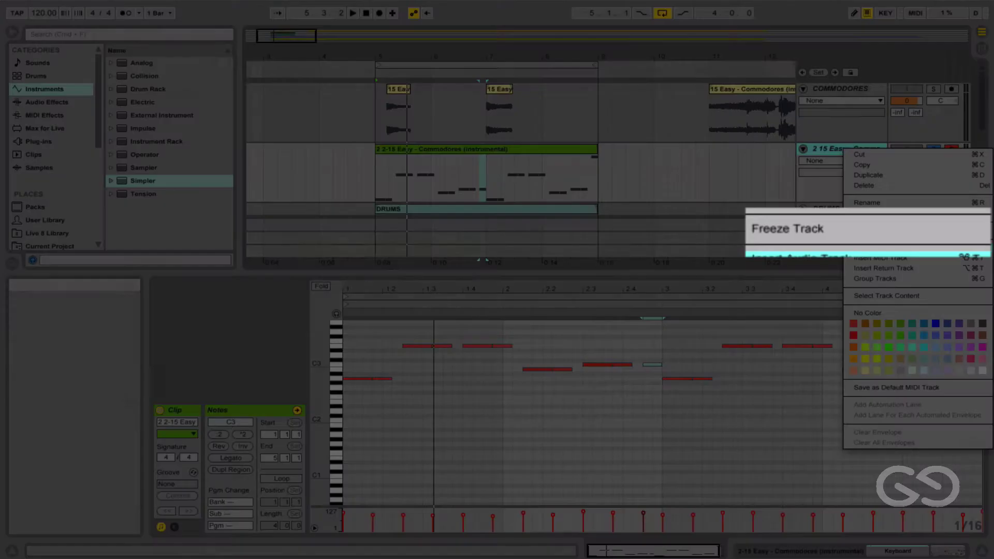
{"action": "left_click", "coordinate": [874, 230]}
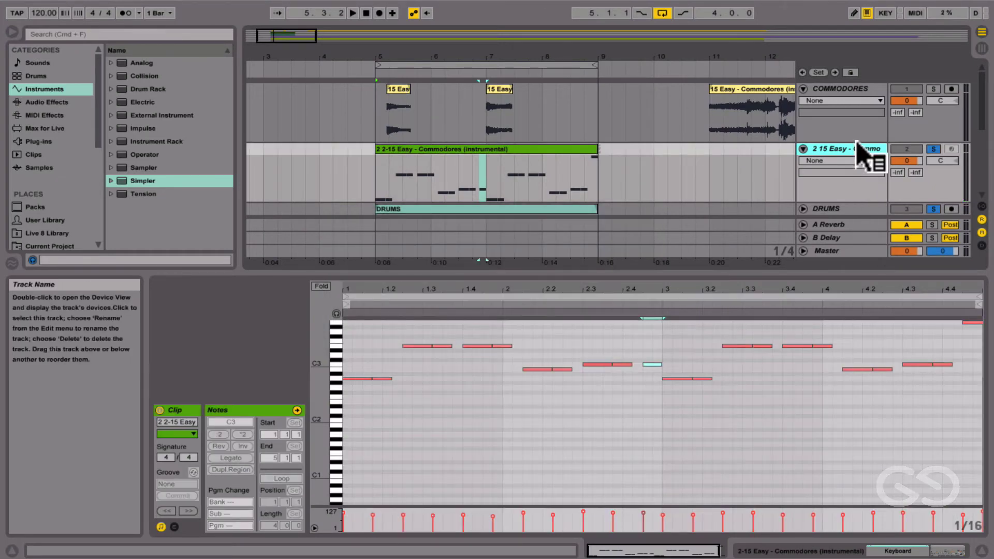
{"action": "right_click", "coordinate": [857, 150]}
{"action": "left_click", "coordinate": [828, 244]}
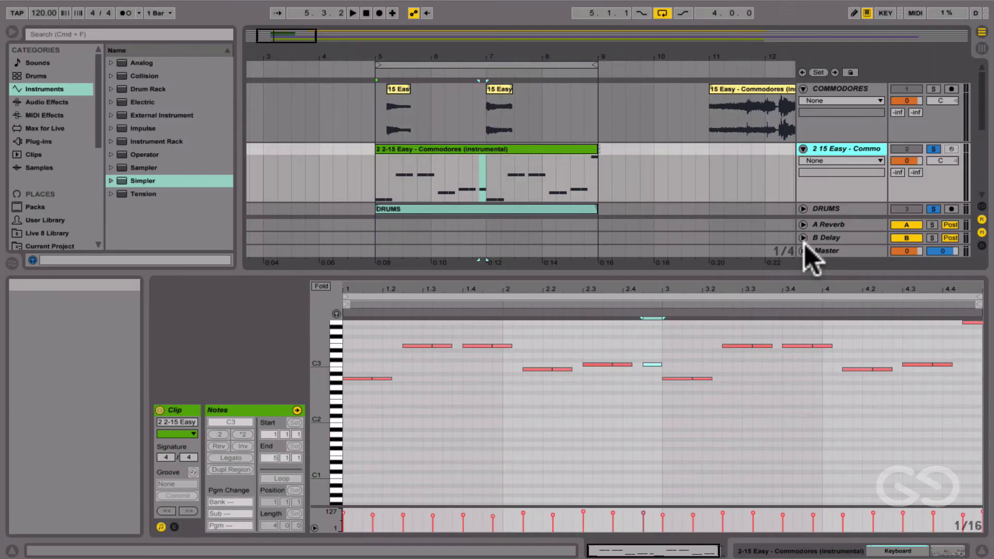
Convert the flattened clip's harmony into a new 3 Harmony to MIDI track
{"action": "left_click", "coordinate": [536, 150]}
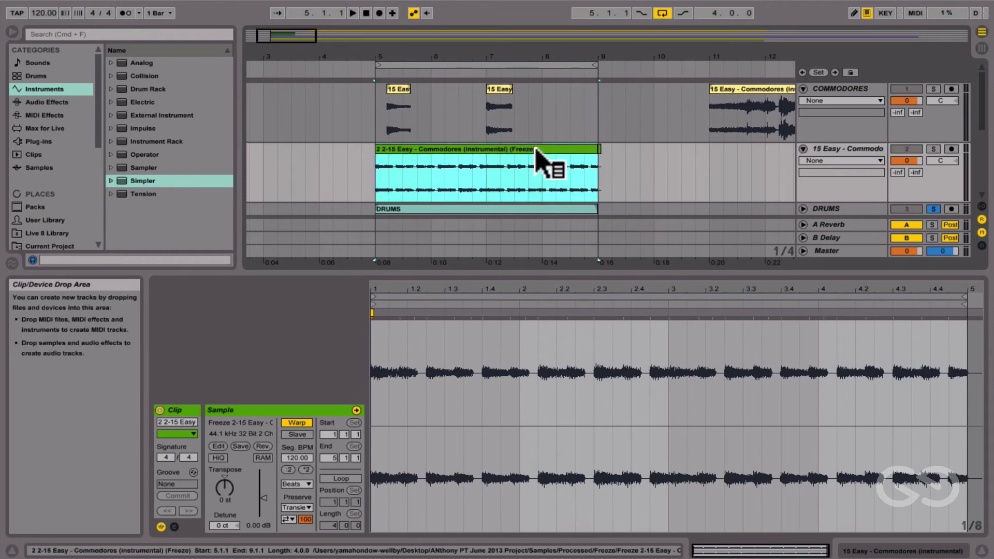
{"action": "right_click", "coordinate": [536, 150]}
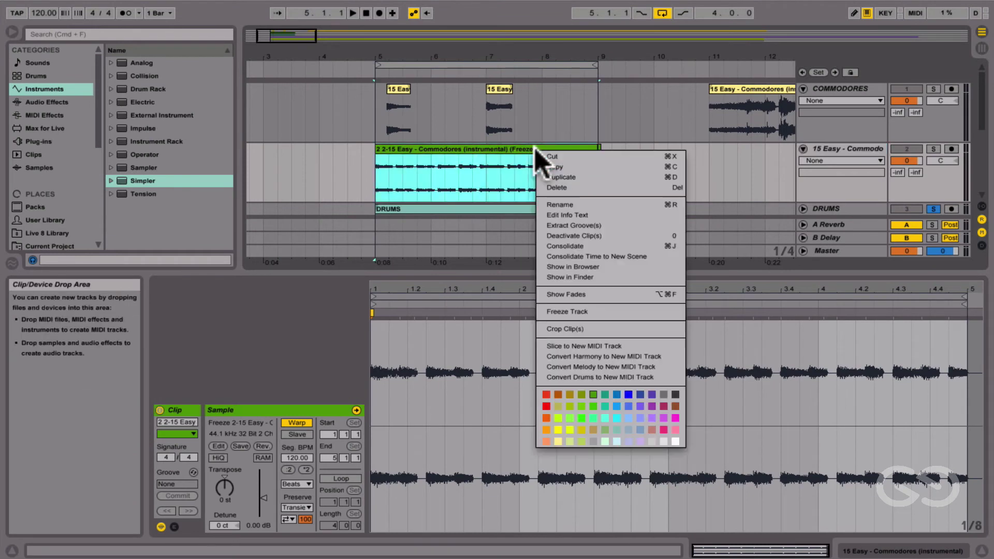
{"action": "left_click", "coordinate": [579, 367]}
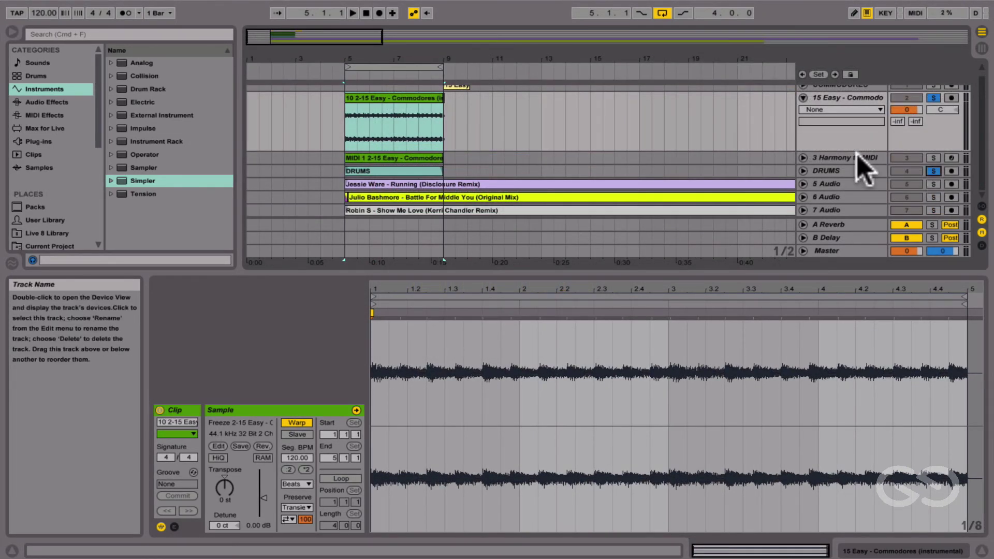
Select and unfold the 3 Harmony to MIDI track to show its chord notes
{"action": "left_click", "coordinate": [857, 157]}
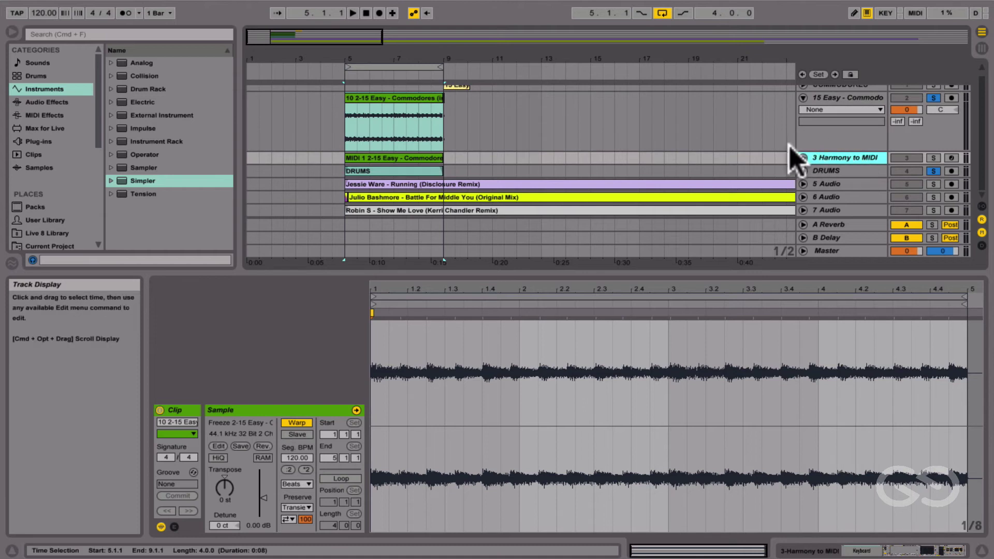
{"action": "left_click", "coordinate": [804, 157]}
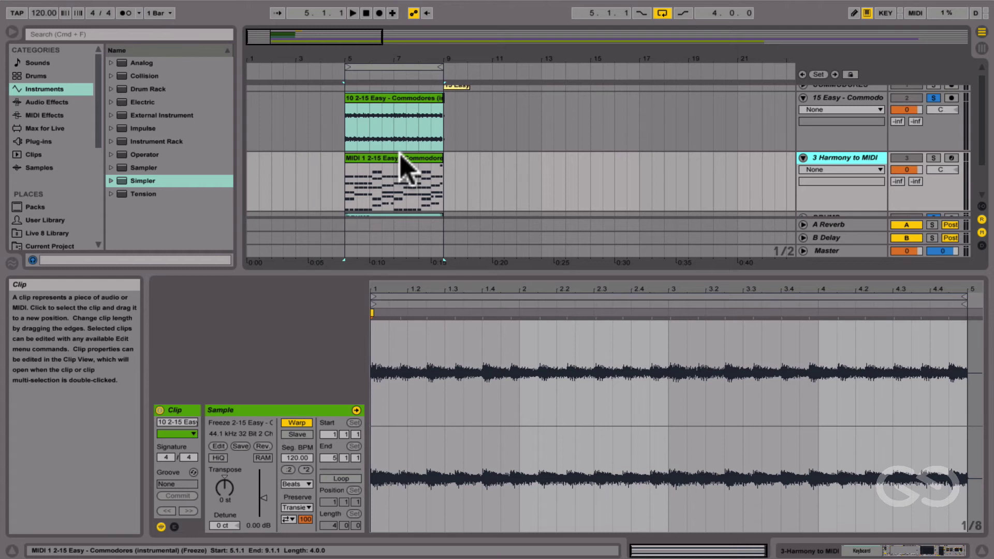
{"action": "scroll", "coordinate": [471, 115], "scroll_direction": "down", "scroll_amount": 1}
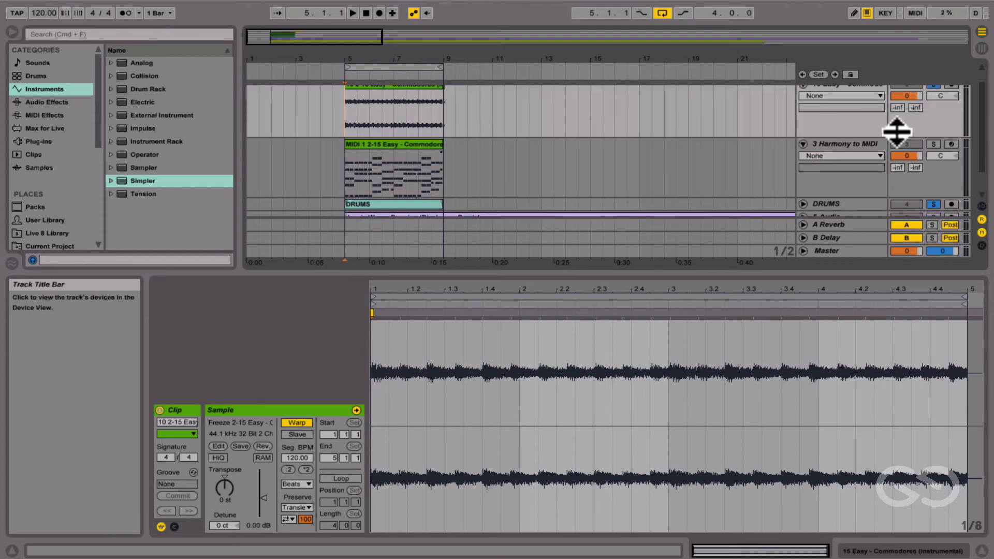
Move the solo from DRUMS to the Harmony to MIDI track and play the converted chords
{"action": "key", "text": "space"}
{"action": "left_click", "coordinate": [934, 204]}
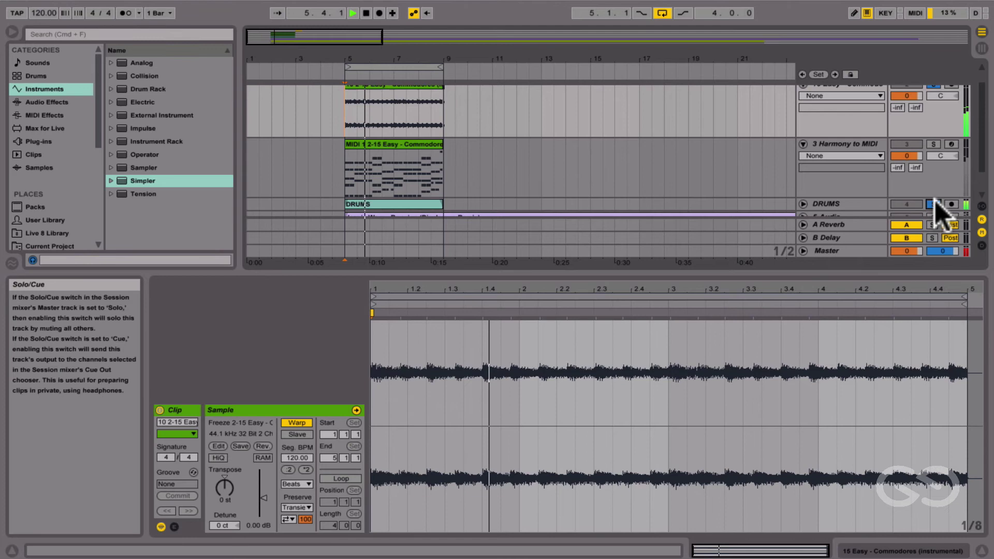
{"action": "left_click", "coordinate": [934, 145]}
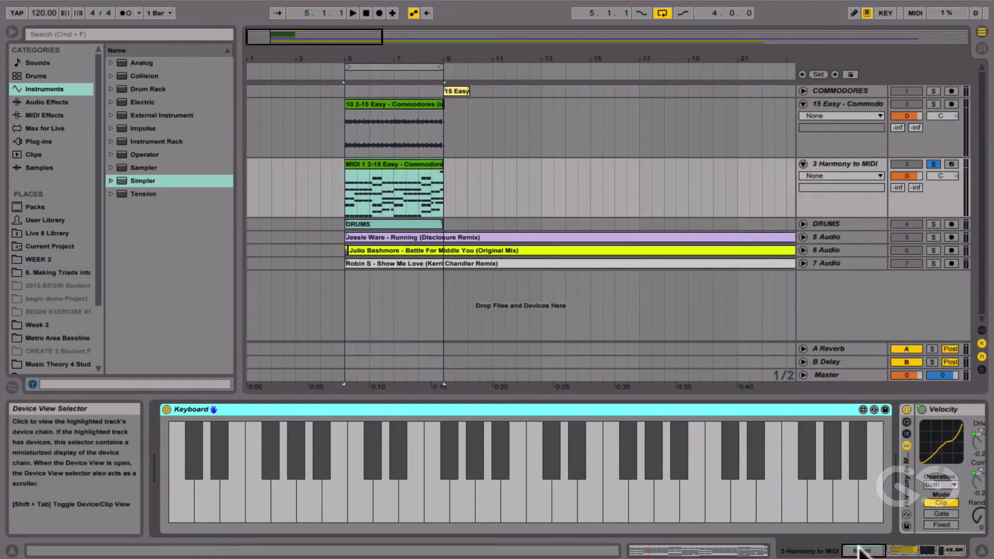
{"action": "left_click", "coordinate": [854, 163]}
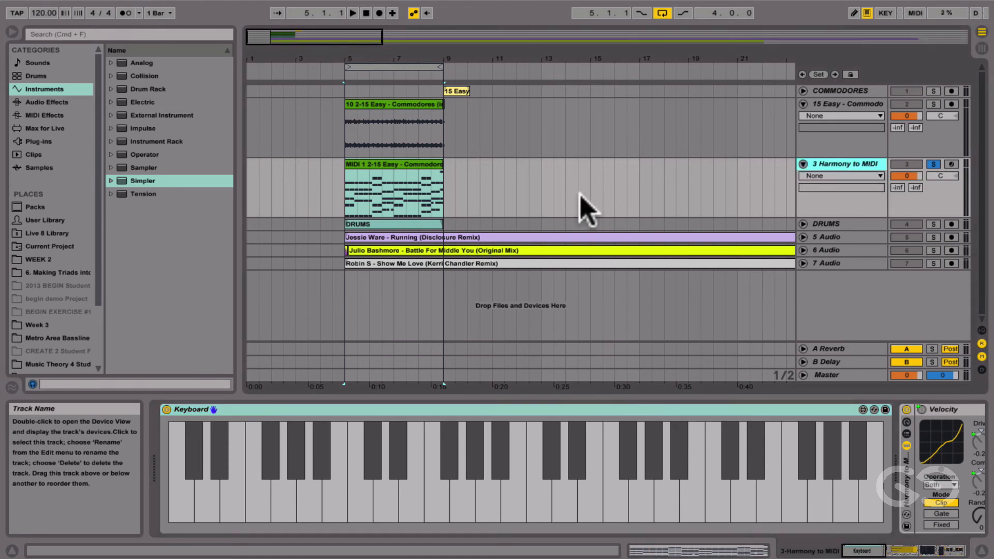
{"action": "key", "text": "space"}
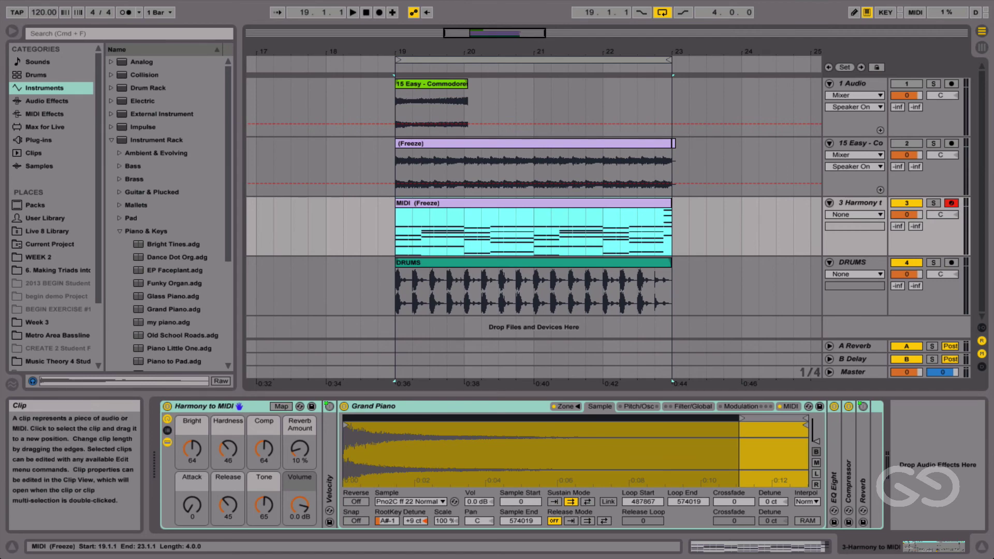
Hot-swap track 3's Grand Piano for Glass Piano from Piano & Keys, after previewing other presets
{"action": "key", "text": "space"}
{"action": "left_click", "coordinate": [300, 406]}
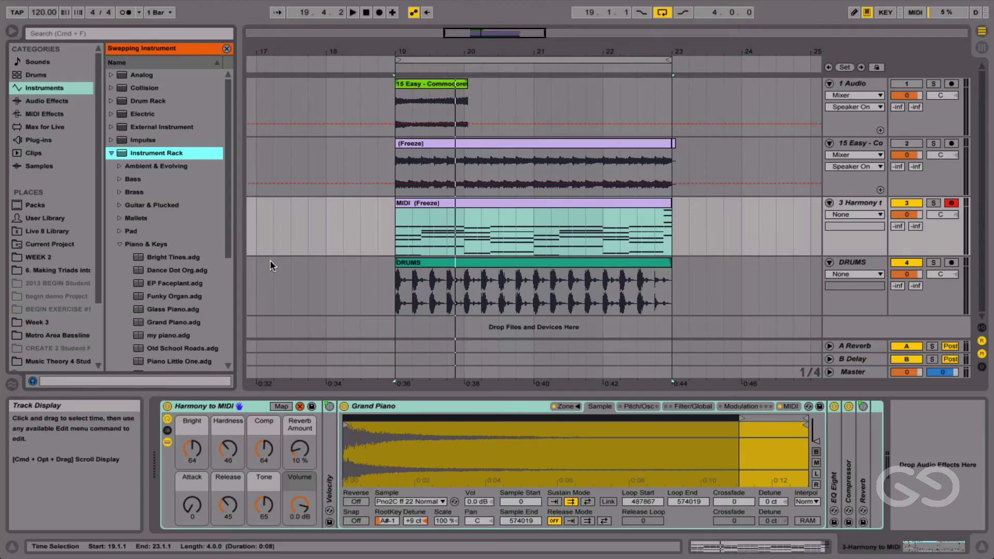
{"action": "scroll", "coordinate": [169, 237], "scroll_direction": "down", "scroll_amount": 5}
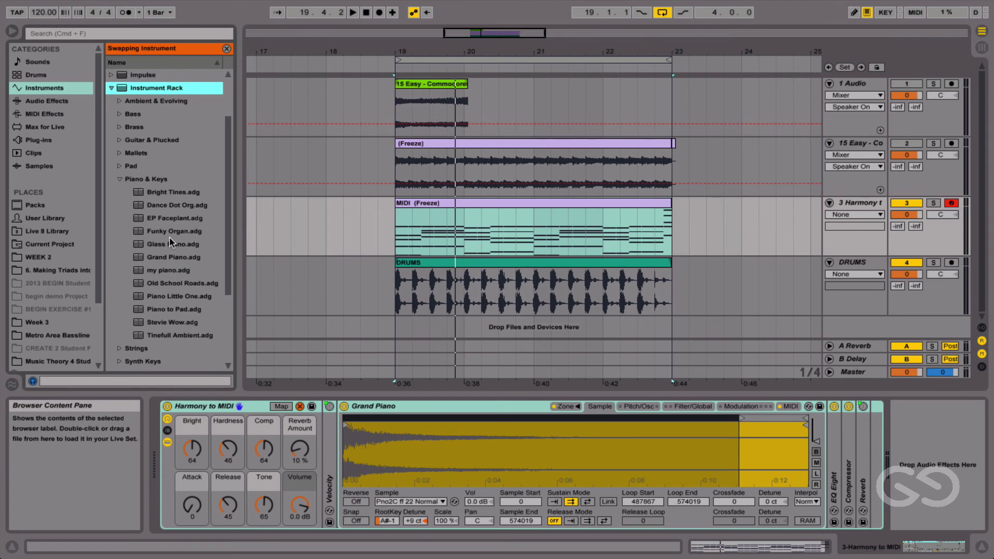
{"action": "left_click", "coordinate": [168, 232]}
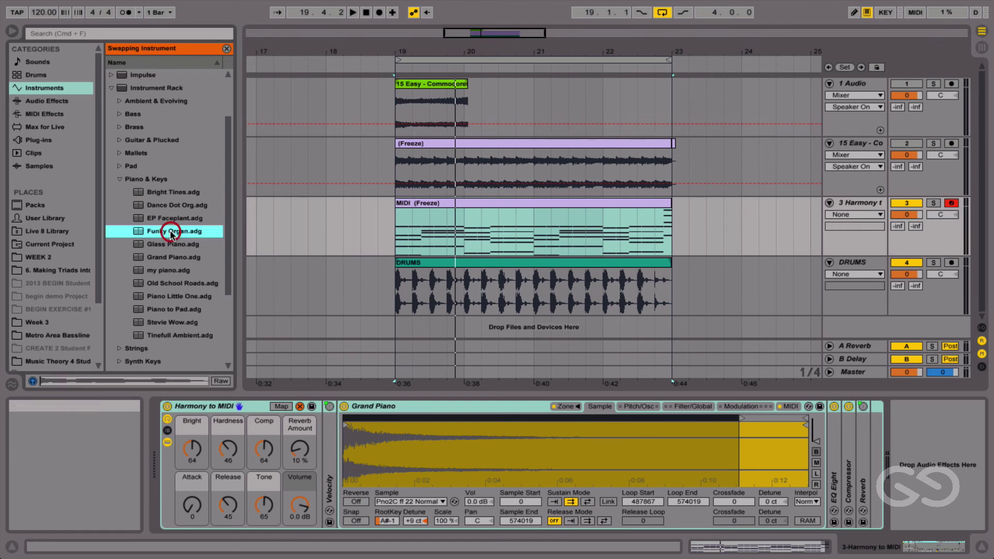
{"action": "left_click", "coordinate": [160, 284]}
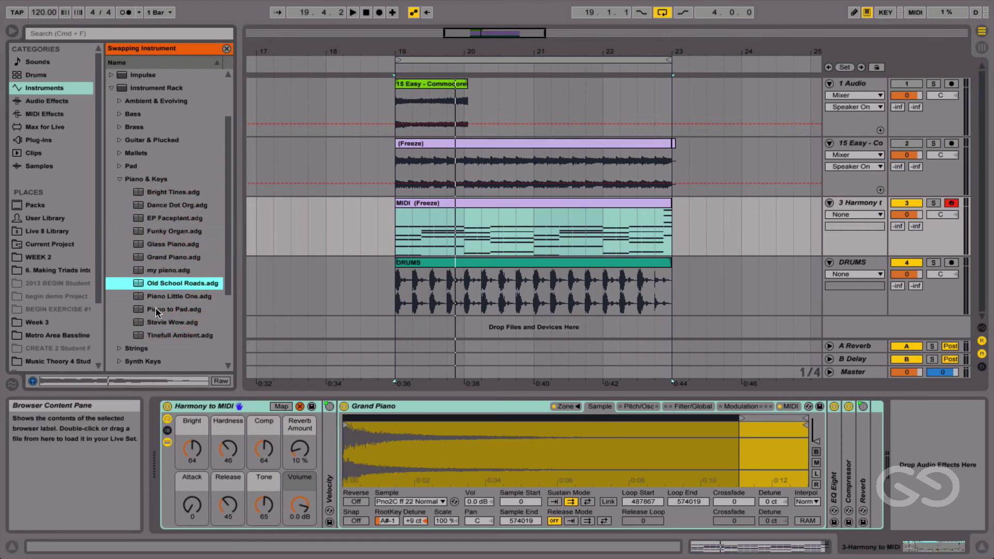
{"action": "left_click", "coordinate": [155, 306]}
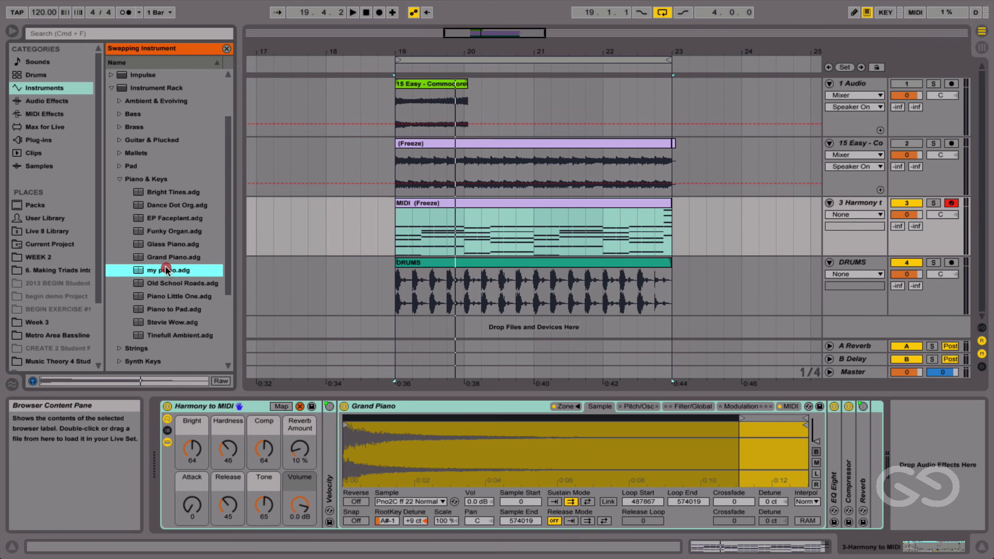
{"action": "left_click", "coordinate": [176, 244]}
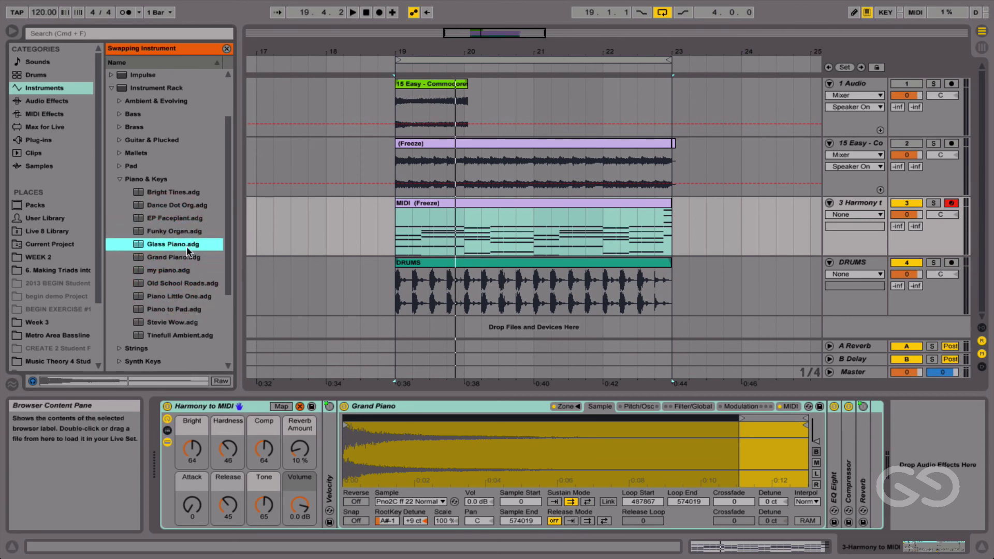
{"action": "double_click", "coordinate": [187, 245]}
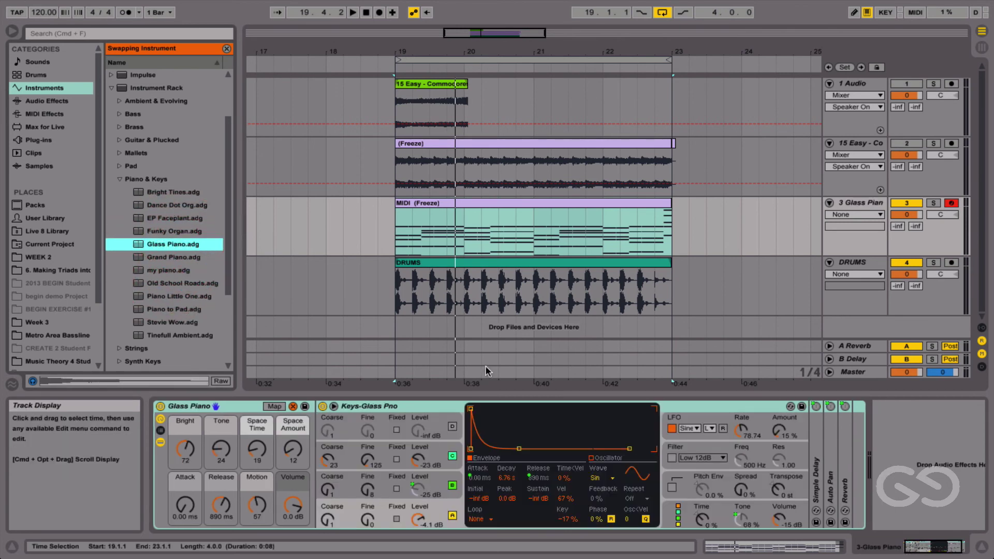
Play the chords with Glass Piano, then hot-swap in Resonant Pulse from Synth Keys
{"action": "key", "text": "space"}
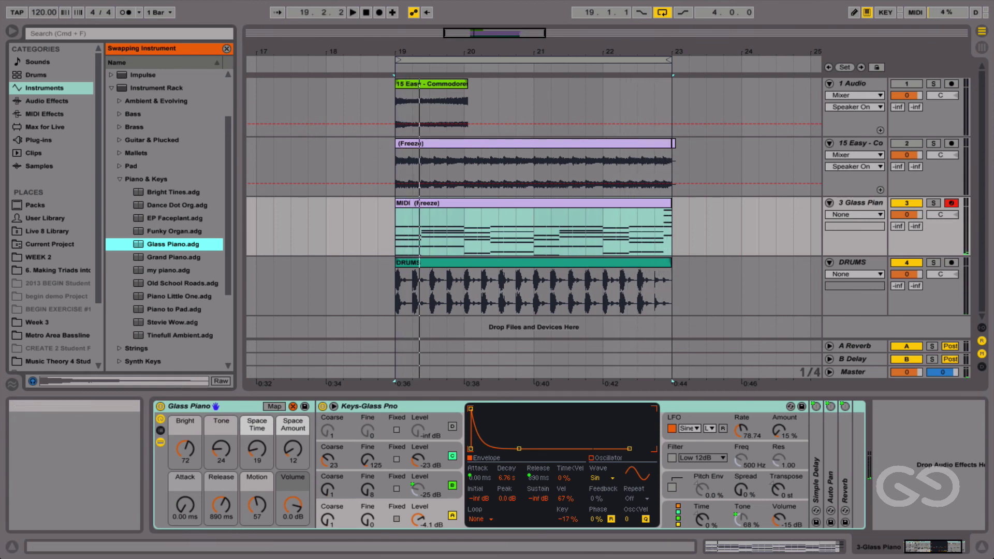
{"action": "key", "text": "Left"}
{"action": "key", "text": "Left"}
{"action": "key", "text": "Down"}
{"action": "key", "text": "Down"}
{"action": "key", "text": "Right"}
{"action": "key", "text": "Down"}
{"action": "key", "text": "Down"}
{"action": "key", "text": "Down"}
{"action": "key", "text": "Down"}
{"action": "key", "text": "Down"}
{"action": "key", "text": "Down"}
{"action": "key", "text": "Down"}
{"action": "key", "text": "Down"}
{"action": "double_click", "coordinate": [169, 221]}
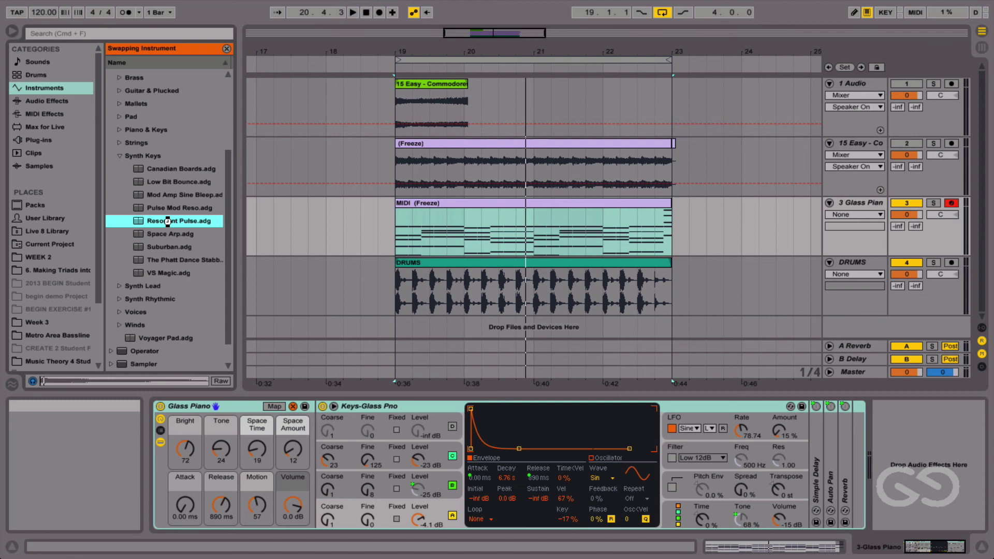